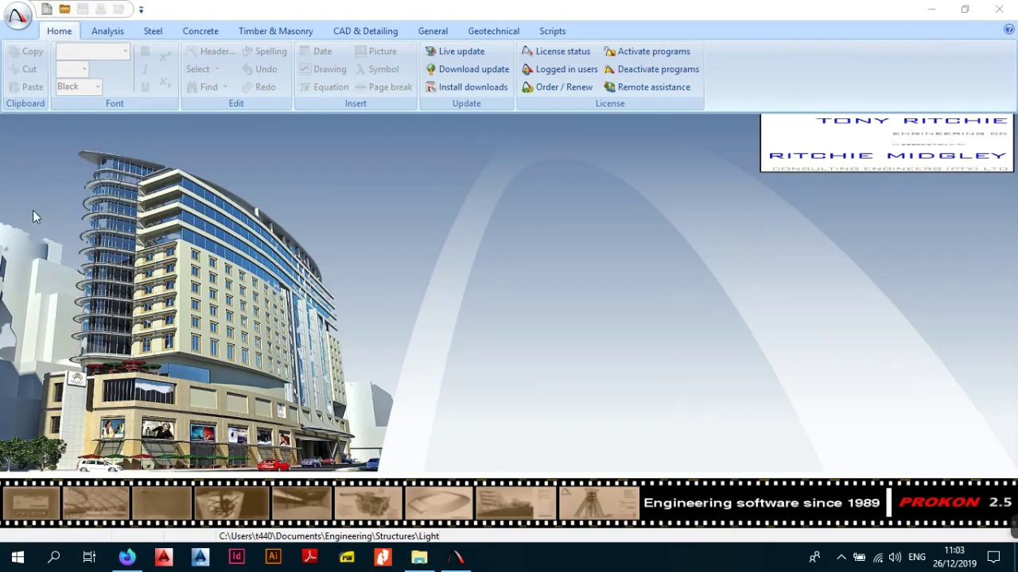
Step: Open the RecCol (C11: Rectangular column design) module from the Concrete programs
{"action": "left_click", "coordinate": [204, 33]}
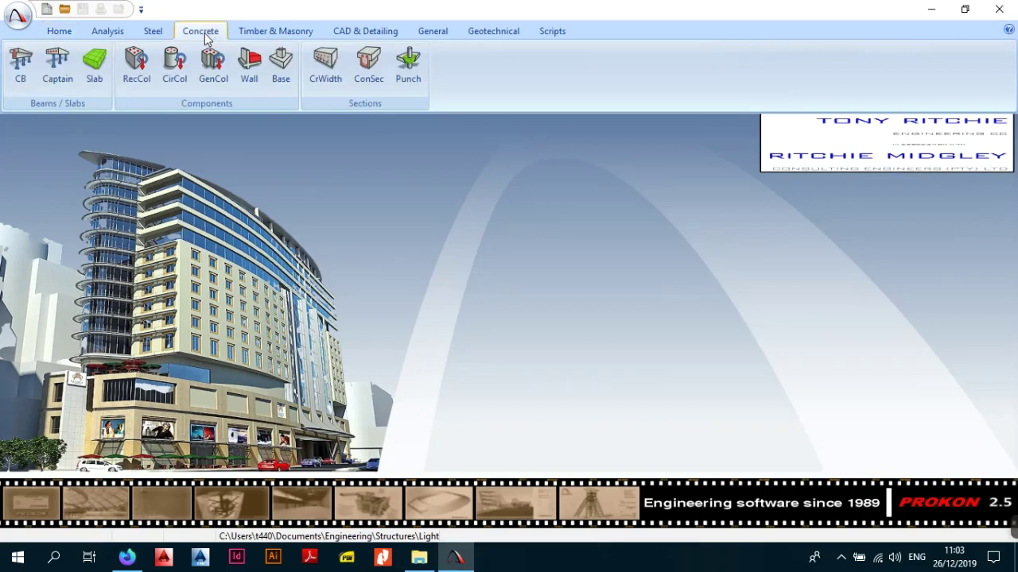
{"action": "left_click", "coordinate": [147, 84]}
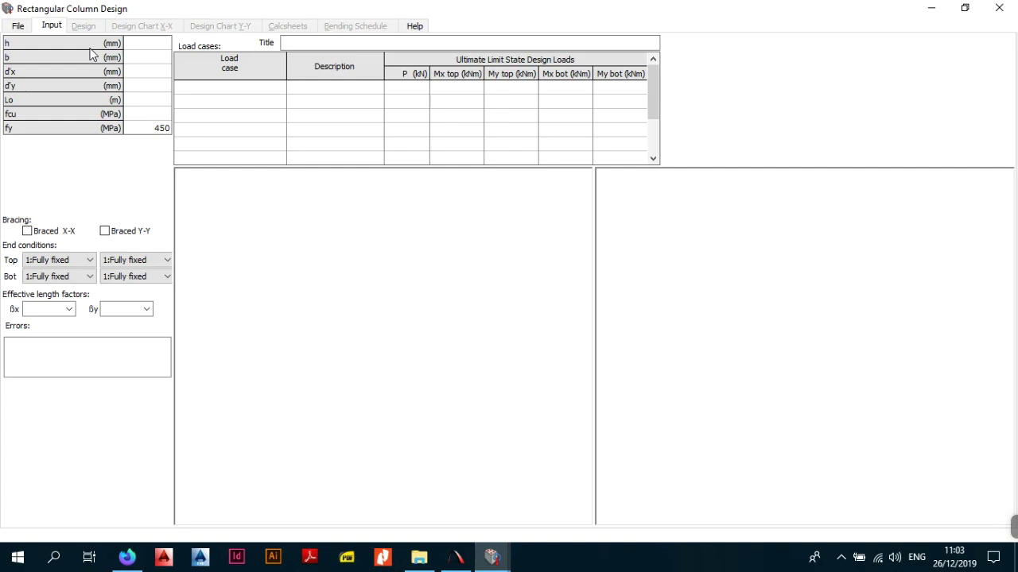
Step: Enter 'Column 460 x 460' as the design title
{"action": "left_click", "coordinate": [299, 46]}
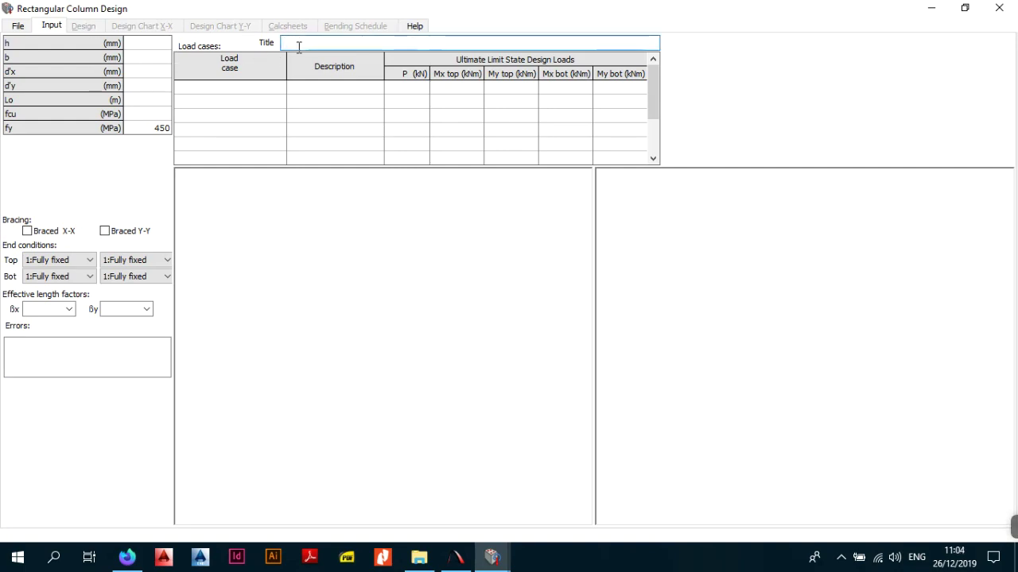
{"action": "type", "text": "Column 460 x 460"}
Step: Set the section height h to 460 mm
{"action": "left_click", "coordinate": [156, 60]}
{"action": "left_click", "coordinate": [156, 46]}
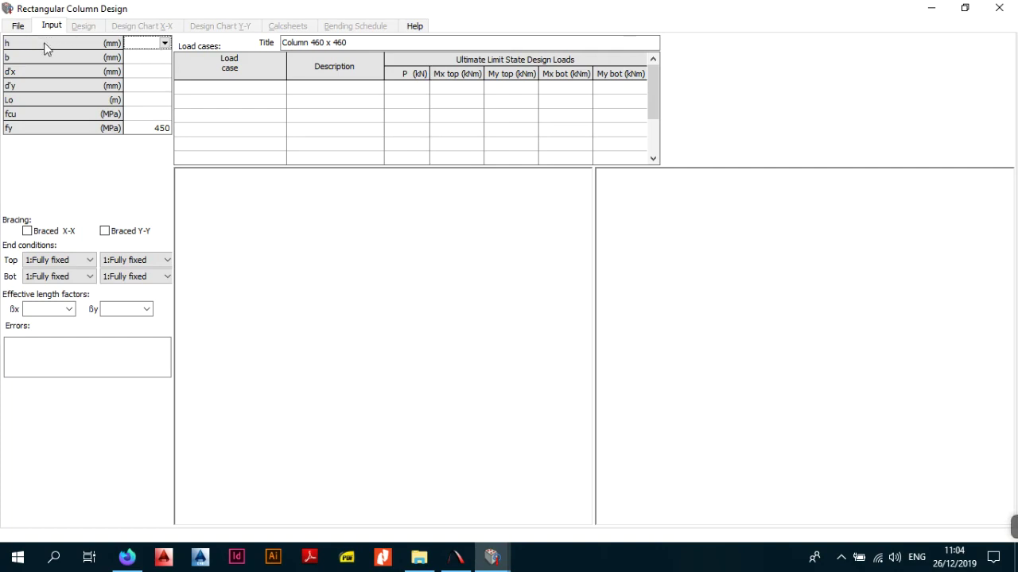
{"action": "left_click", "coordinate": [163, 44]}
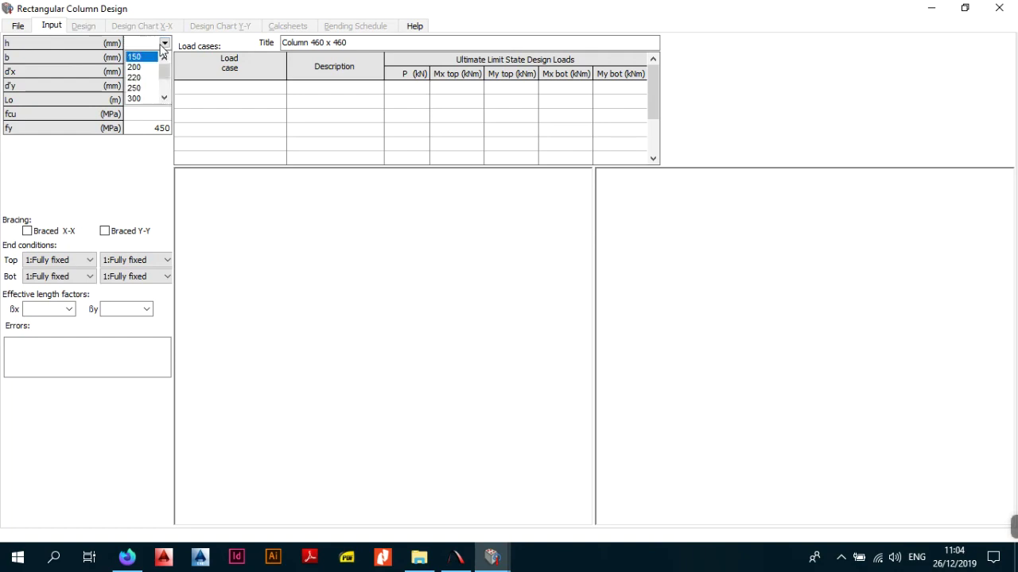
{"action": "left_click", "coordinate": [163, 97]}
{"action": "left_click", "coordinate": [164, 97]}
{"action": "left_click", "coordinate": [164, 98]}
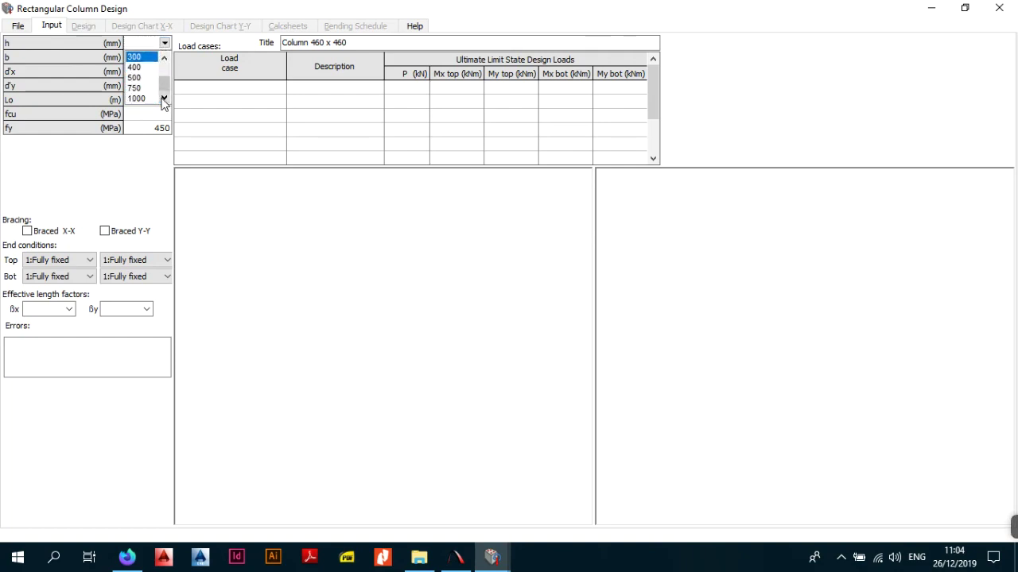
{"action": "left_click", "coordinate": [166, 58]}
{"action": "left_click", "coordinate": [166, 58]}
{"action": "left_click", "coordinate": [166, 58]}
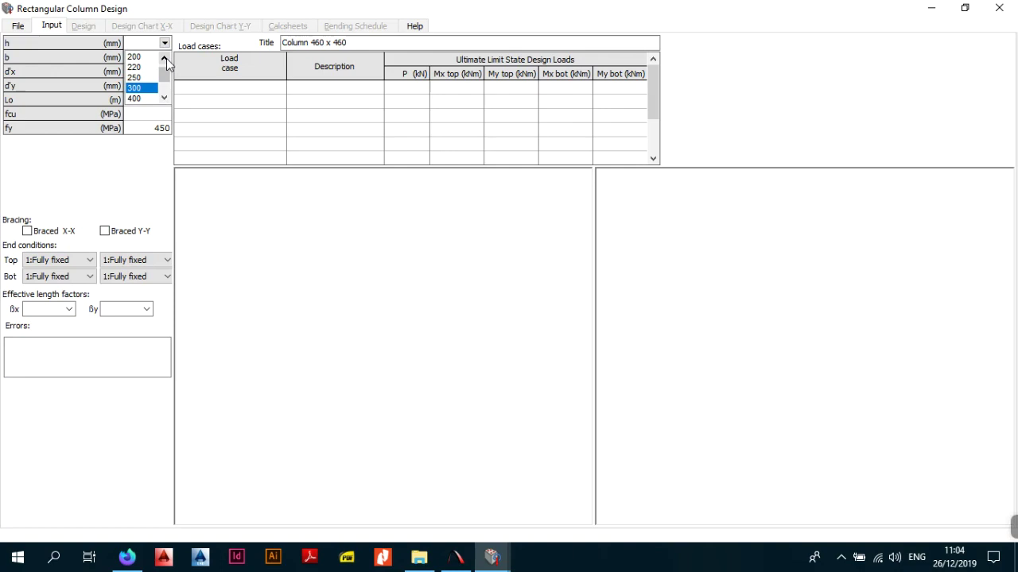
{"action": "left_click", "coordinate": [138, 46]}
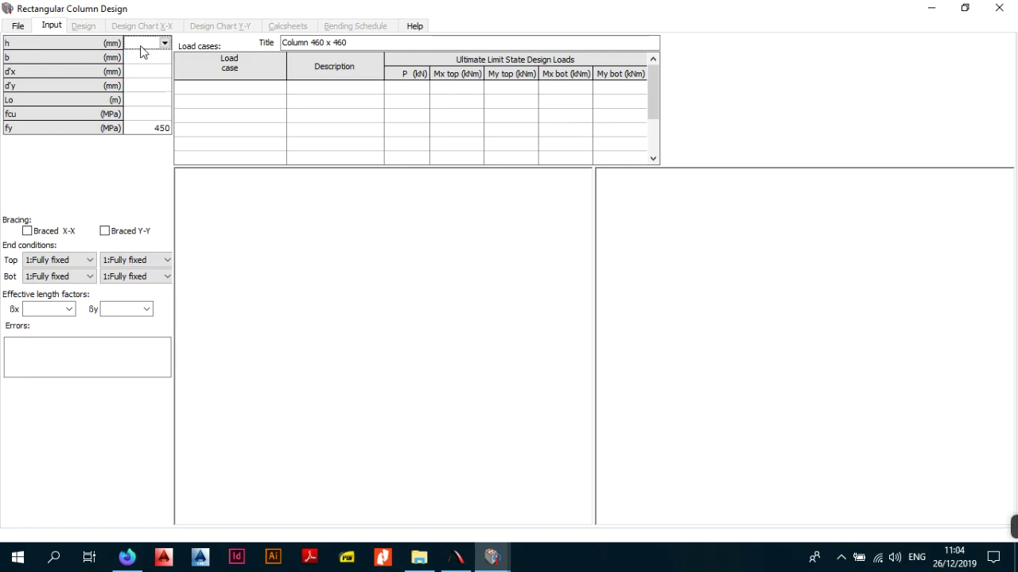
{"action": "type", "text": "460"}
Step: Set the section width b to 460 mm
{"action": "left_click", "coordinate": [145, 64]}
{"action": "type", "text": "46"}
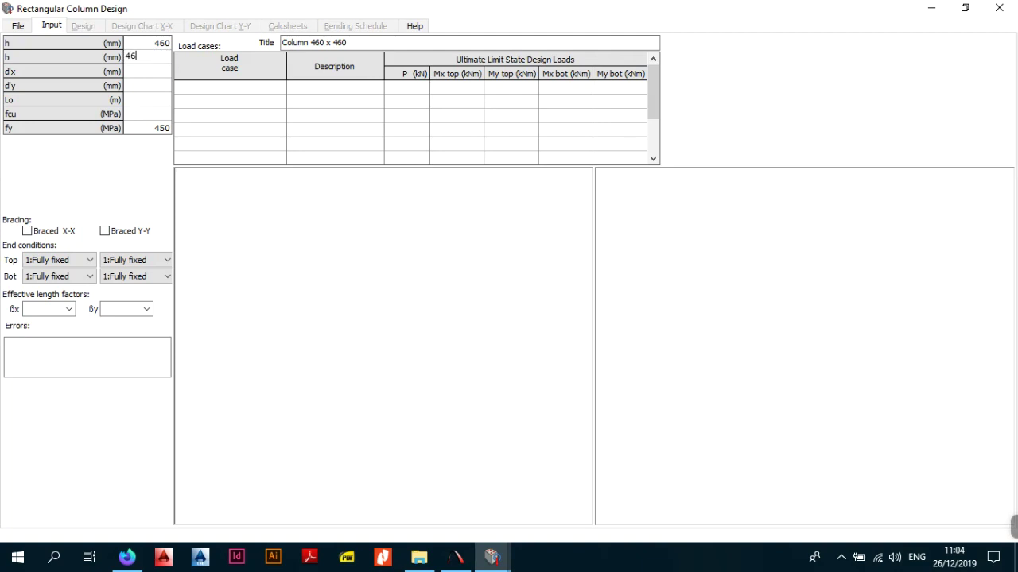
{"action": "type", "text": "0"}
{"action": "left_click", "coordinate": [155, 100]}
{"action": "left_click", "coordinate": [157, 75]}
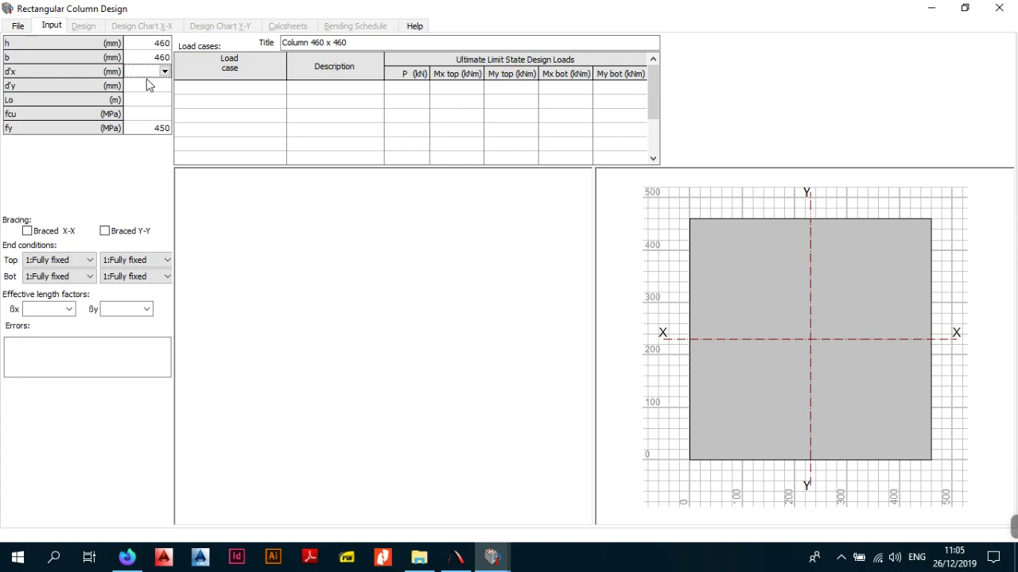
Step: Set the d'x bar cover to 30 mm after first choosing 25 mm
{"action": "left_click", "coordinate": [148, 86]}
{"action": "left_click", "coordinate": [155, 72]}
{"action": "left_click", "coordinate": [164, 72]}
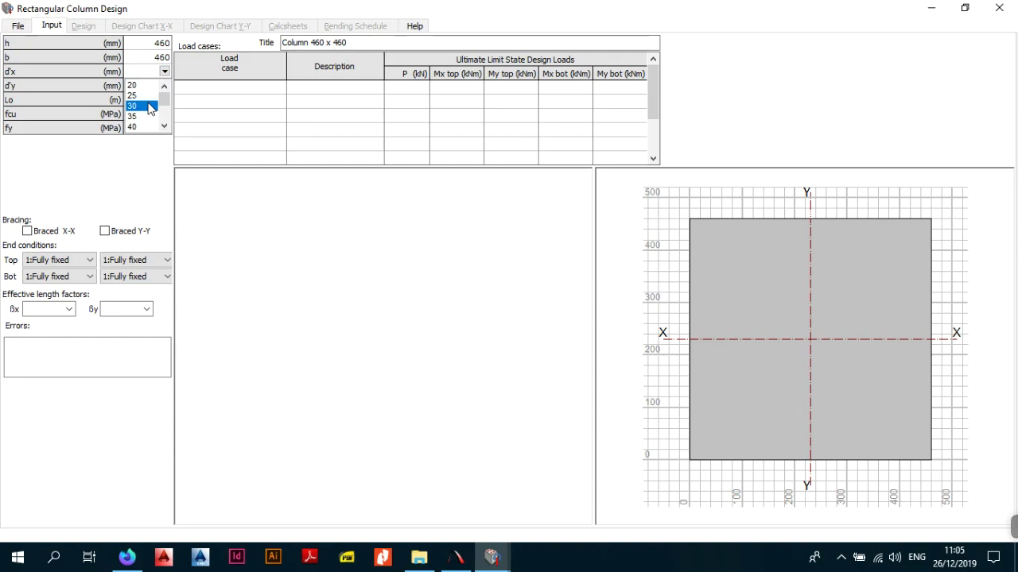
{"action": "left_click", "coordinate": [147, 95]}
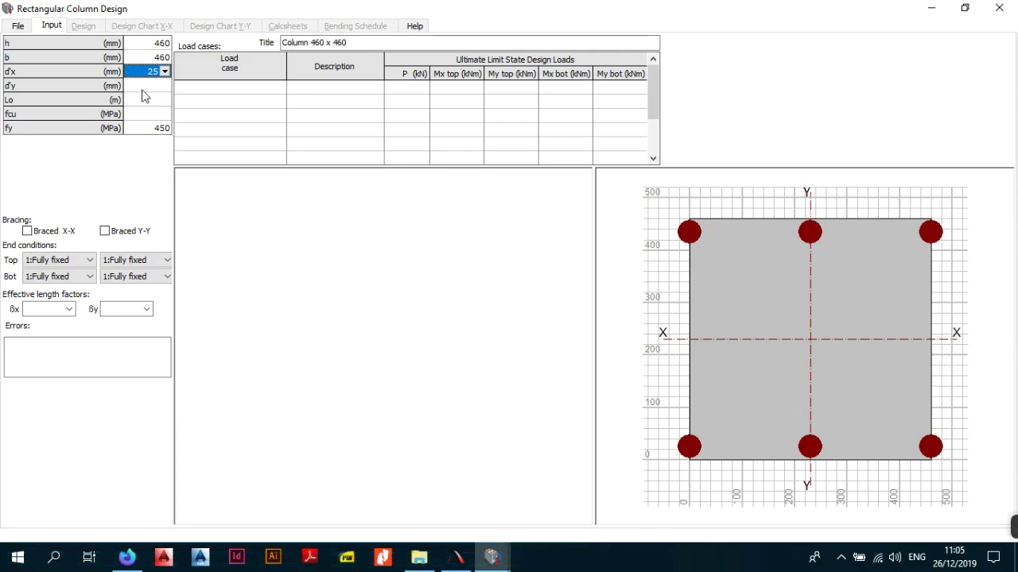
{"action": "left_click", "coordinate": [164, 71]}
{"action": "left_click", "coordinate": [143, 109]}
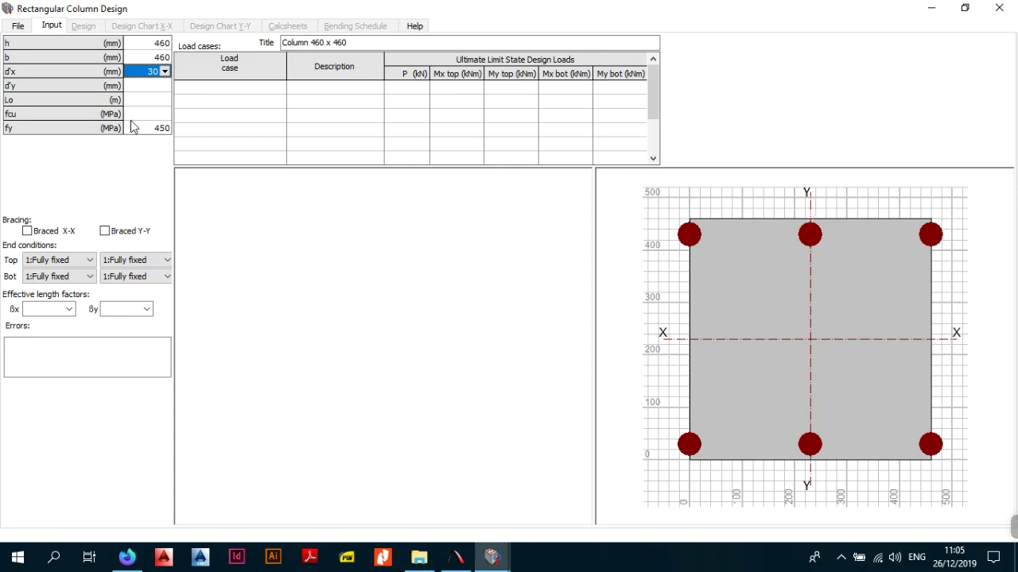
{"action": "left_click", "coordinate": [156, 86]}
Step: Set the d'y cover to 30 mm after briefly trying 100 mm
{"action": "left_click", "coordinate": [164, 85]}
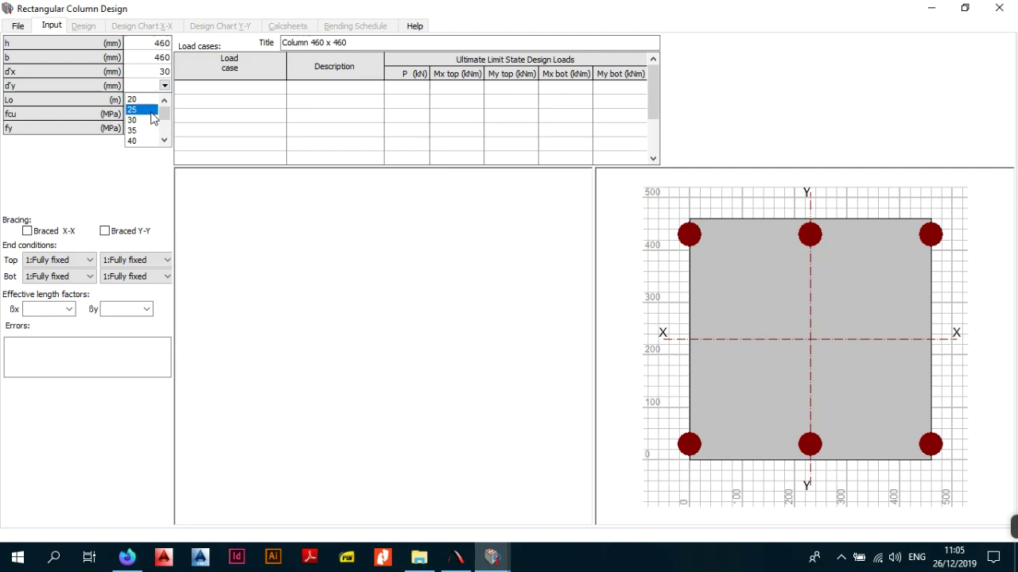
{"action": "left_click", "coordinate": [143, 120]}
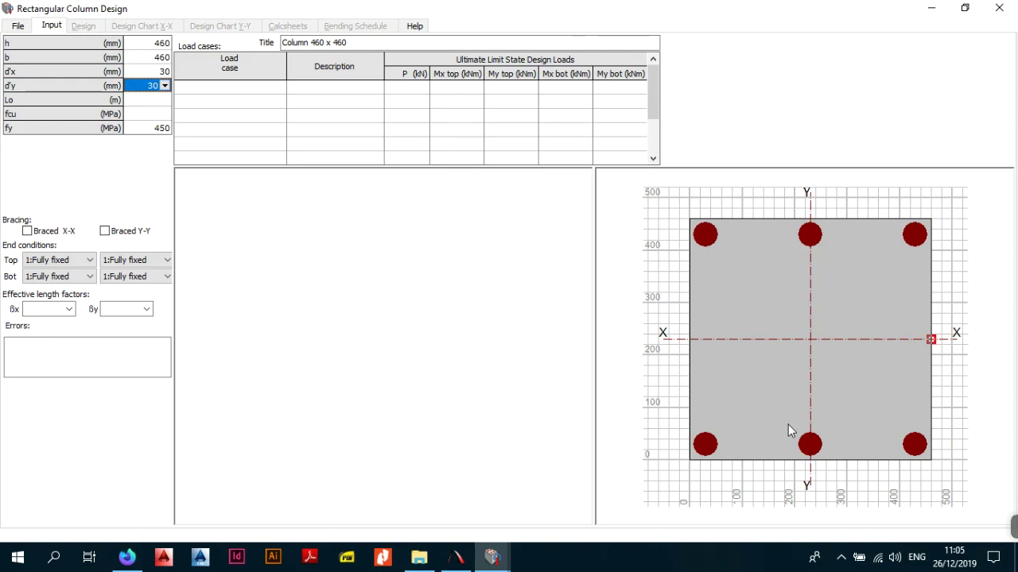
{"action": "left_click", "coordinate": [165, 85]}
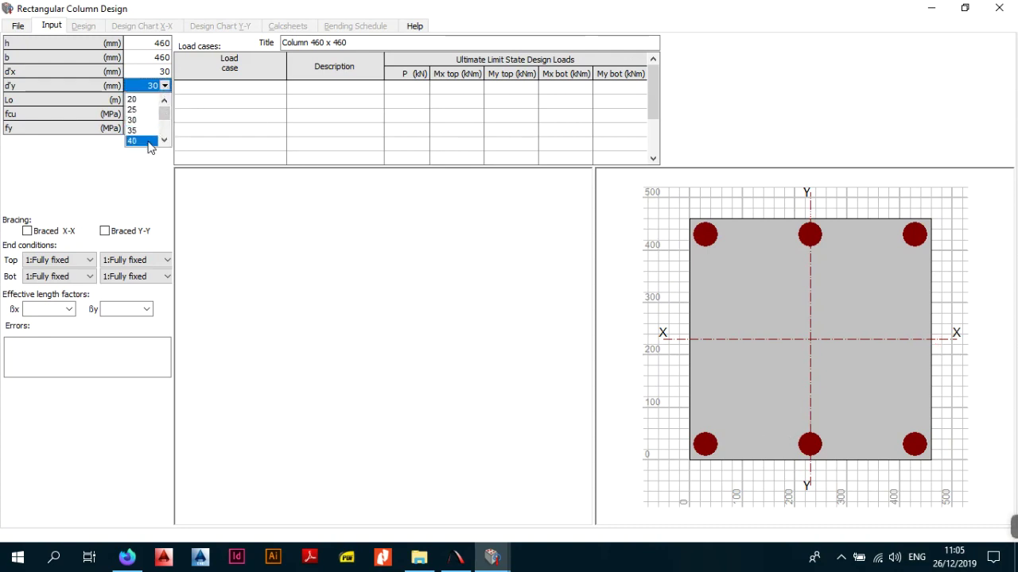
{"action": "left_click", "coordinate": [165, 140]}
{"action": "left_click", "coordinate": [164, 141]}
{"action": "left_click", "coordinate": [165, 141]}
{"action": "left_click", "coordinate": [146, 142]}
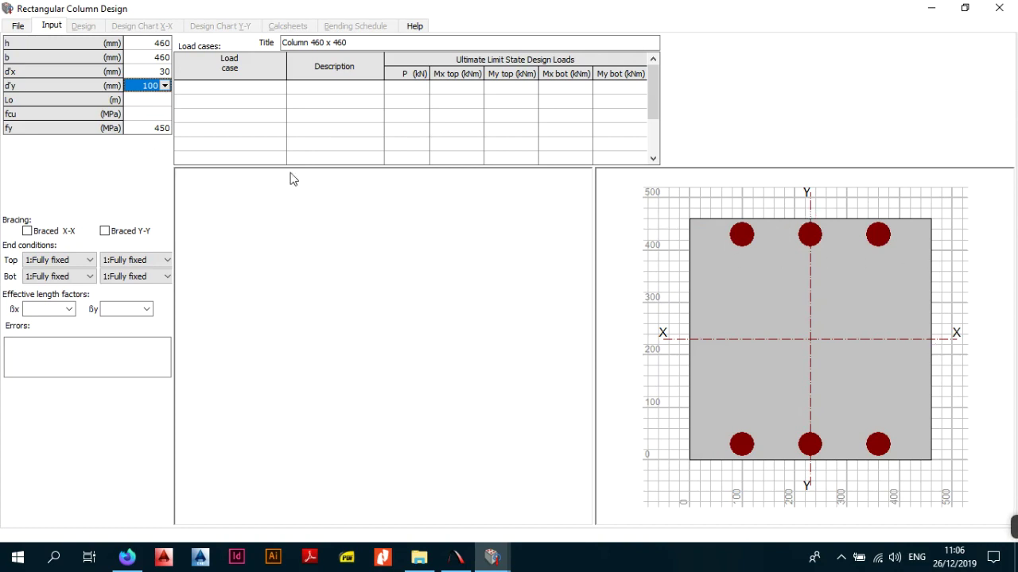
{"action": "left_click", "coordinate": [164, 85]}
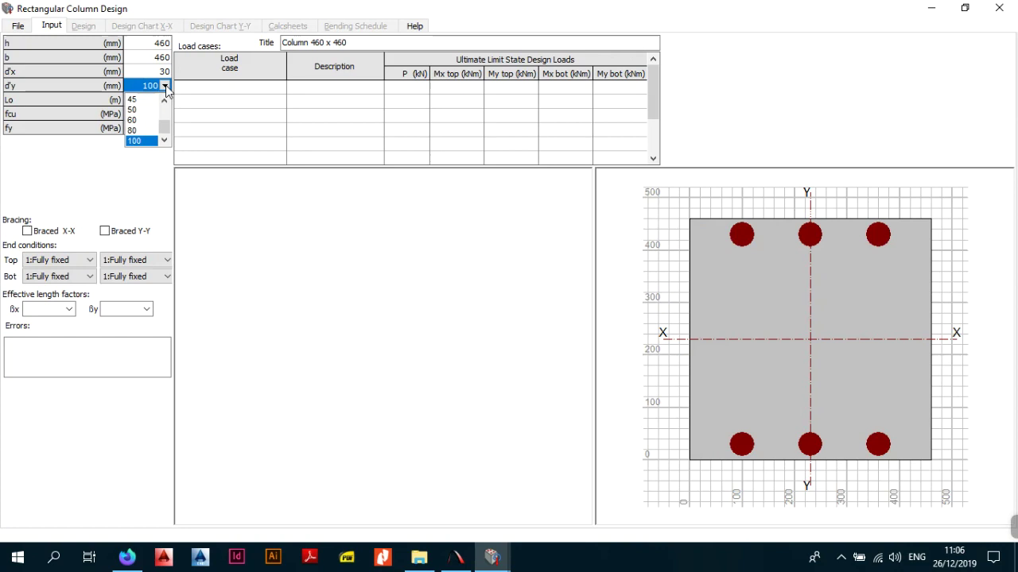
{"action": "scroll", "coordinate": [147, 127], "scroll_direction": "up", "scroll_amount": 3}
{"action": "left_click", "coordinate": [144, 124]}
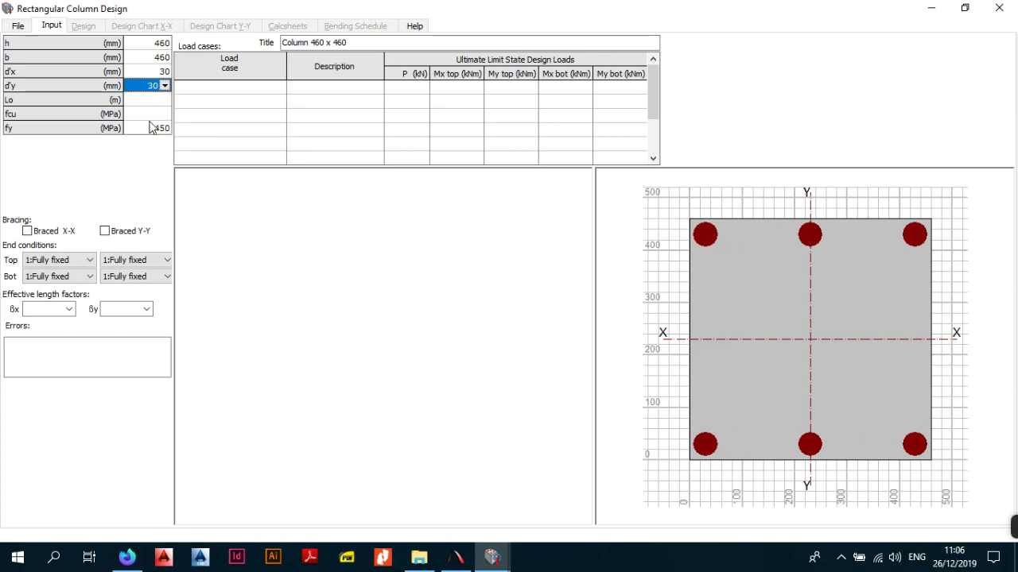
Step: Keep the d'x cover at 30 mm after briefly trying 100 mm
{"action": "left_click", "coordinate": [165, 72]}
{"action": "left_click", "coordinate": [164, 71]}
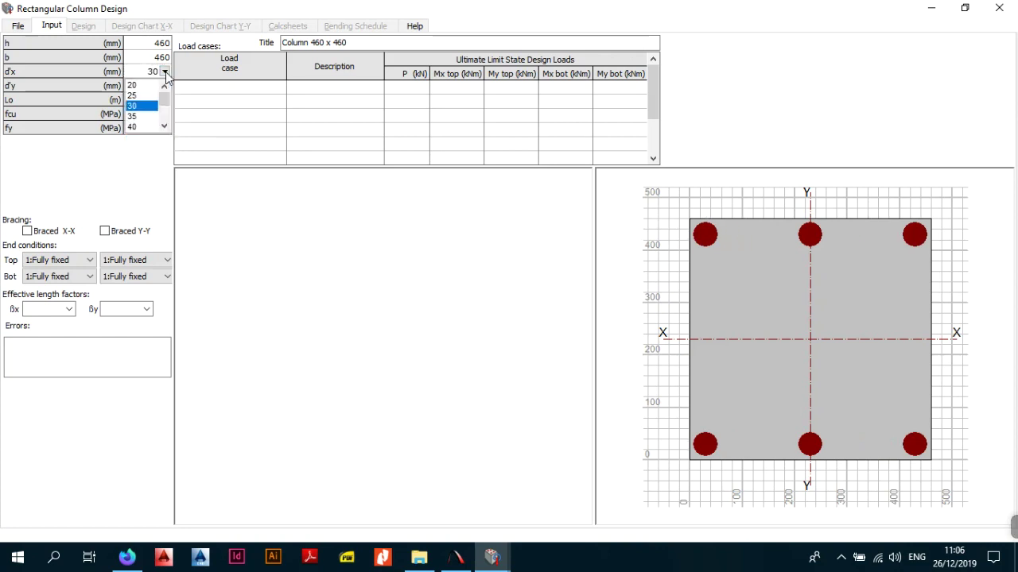
{"action": "left_click", "coordinate": [164, 126]}
{"action": "left_click", "coordinate": [163, 126]}
{"action": "left_click", "coordinate": [164, 125]}
{"action": "left_click", "coordinate": [164, 126]}
{"action": "left_click", "coordinate": [164, 125]}
{"action": "left_click", "coordinate": [141, 128]}
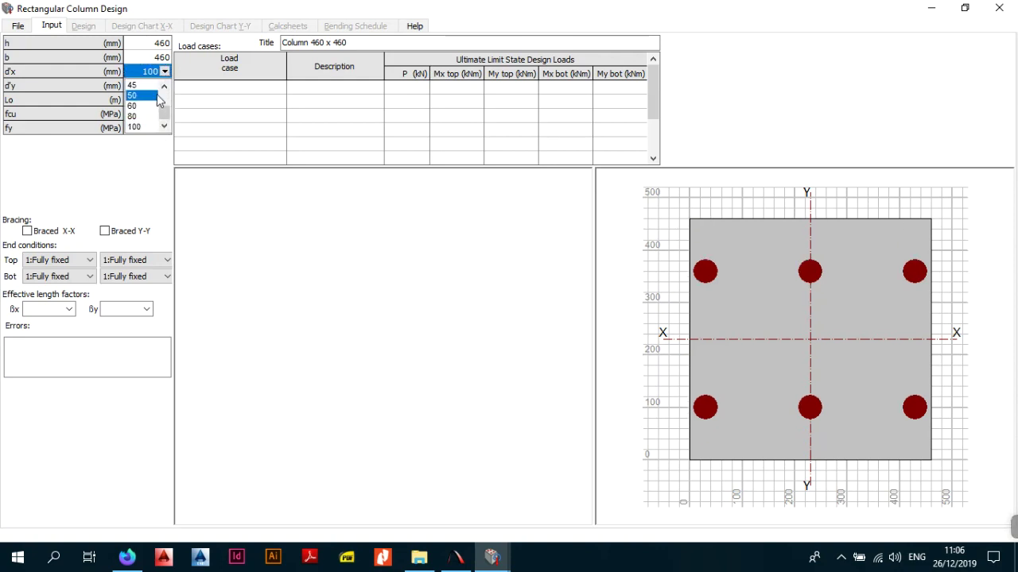
{"action": "scroll", "coordinate": [135, 111], "scroll_direction": "up", "scroll_amount": 1}
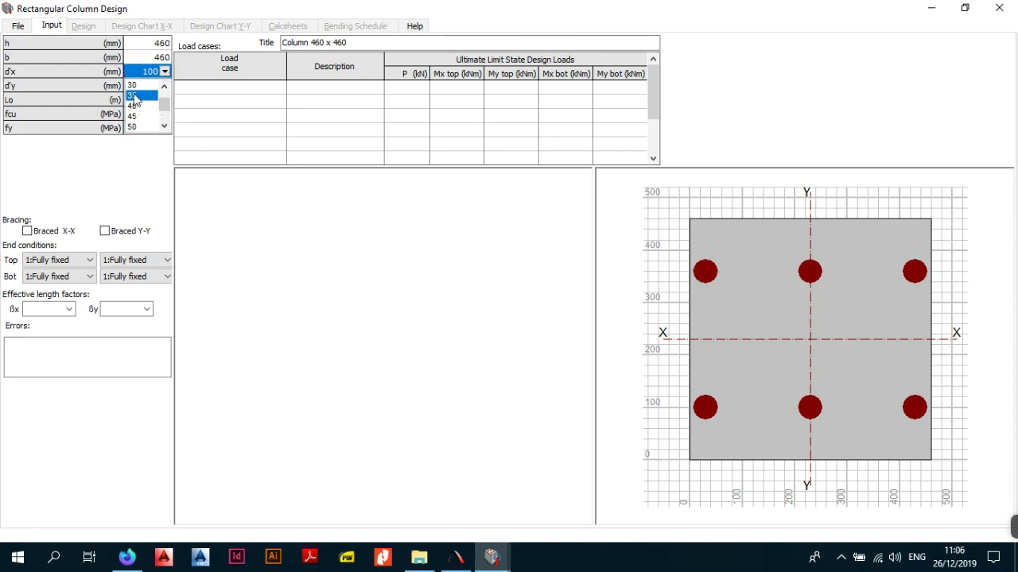
{"action": "left_click", "coordinate": [135, 87]}
{"action": "left_click", "coordinate": [137, 101]}
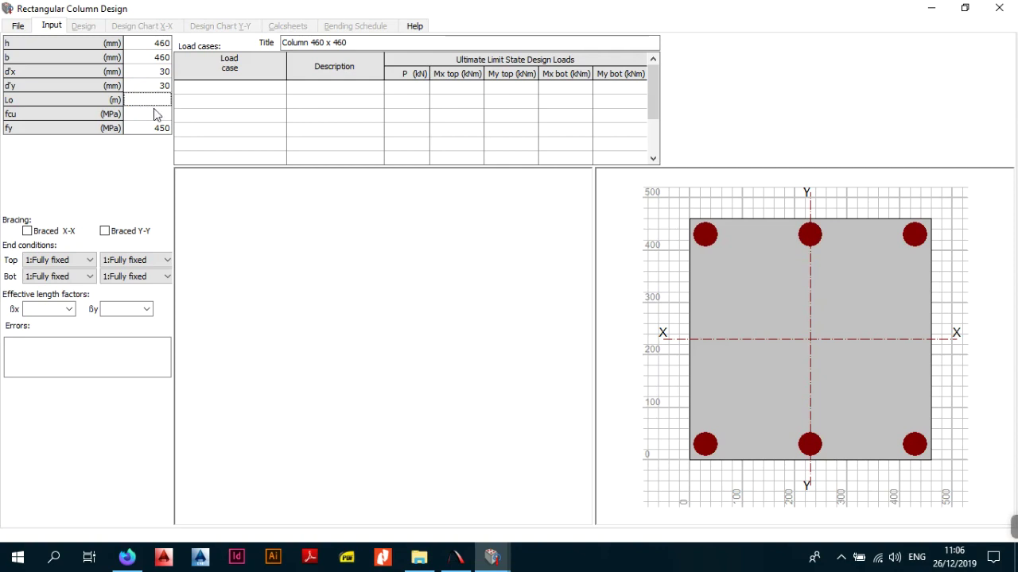
Step: Enter a column length Lo of 3.5 m
{"action": "left_click", "coordinate": [152, 99]}
{"action": "type", "text": "3.5"}
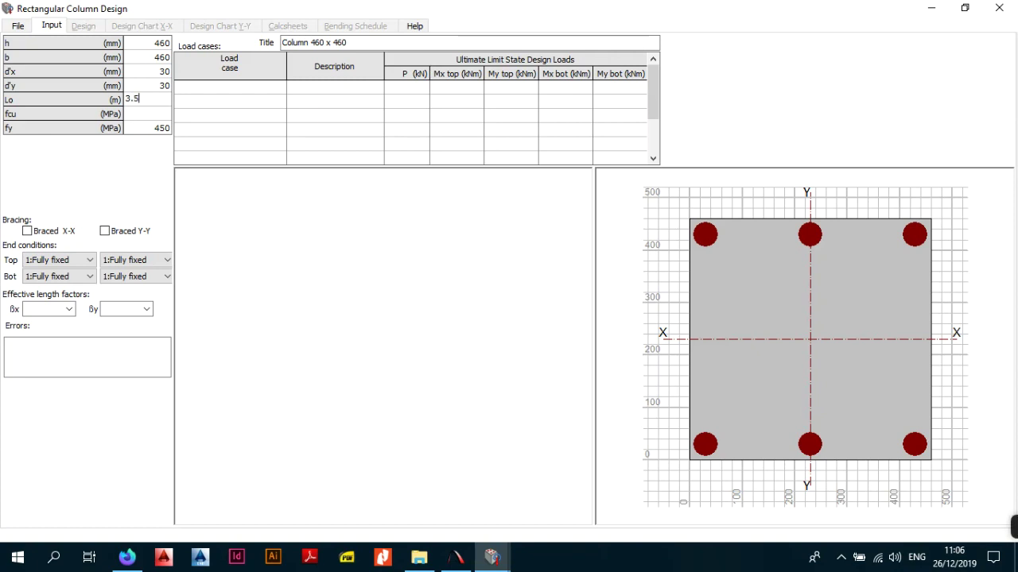
{"action": "left_click", "coordinate": [146, 116]}
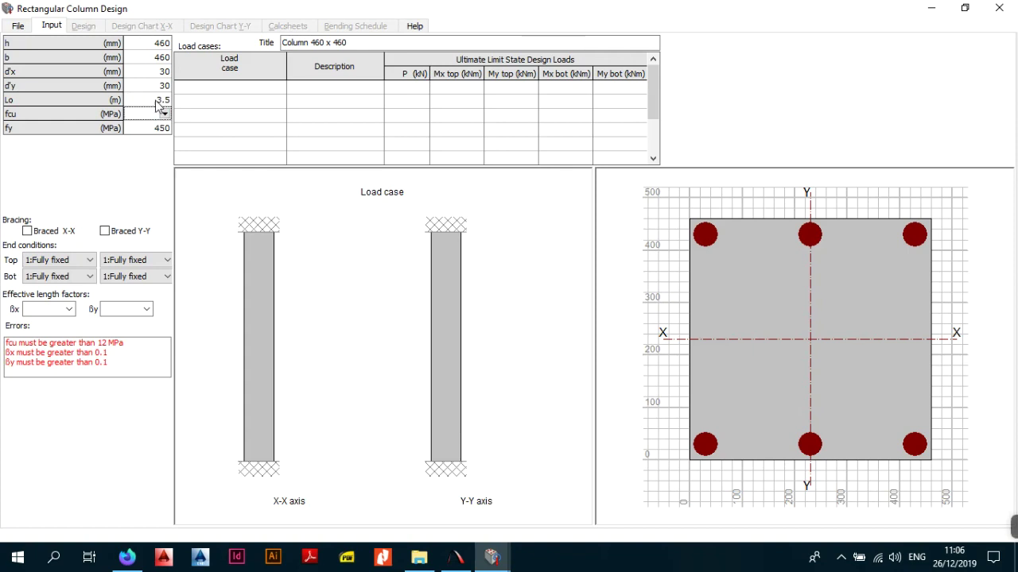
Step: Set concrete strength fcu to 30.0 MPa after first picking 25.0
{"action": "left_click", "coordinate": [157, 103]}
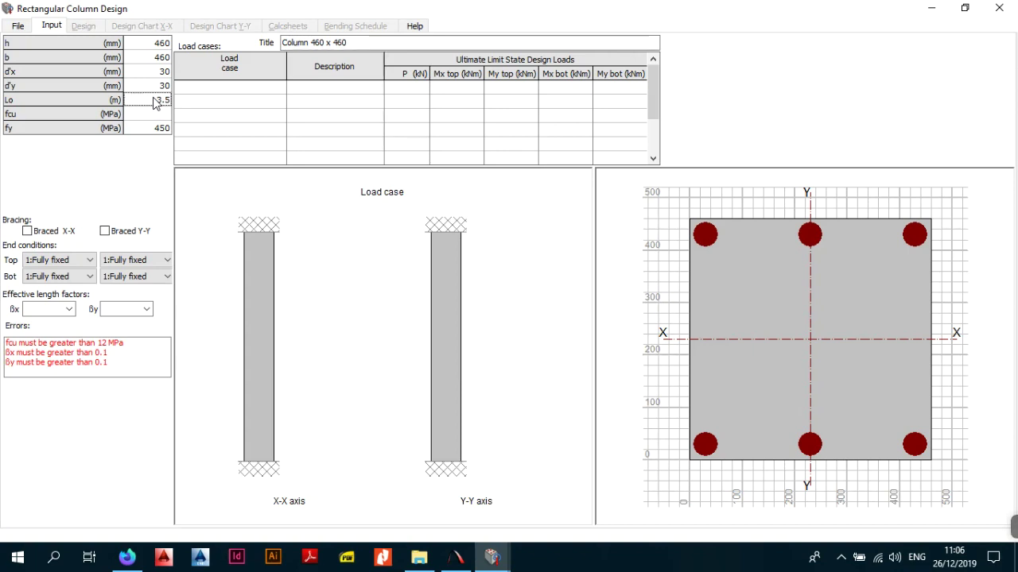
{"action": "left_click", "coordinate": [150, 119]}
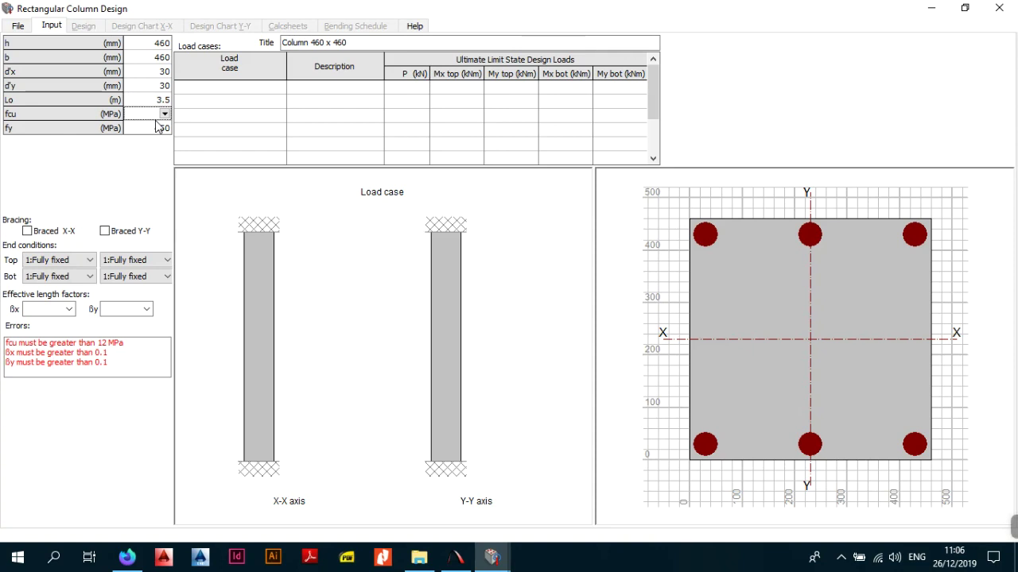
{"action": "left_click", "coordinate": [164, 114]}
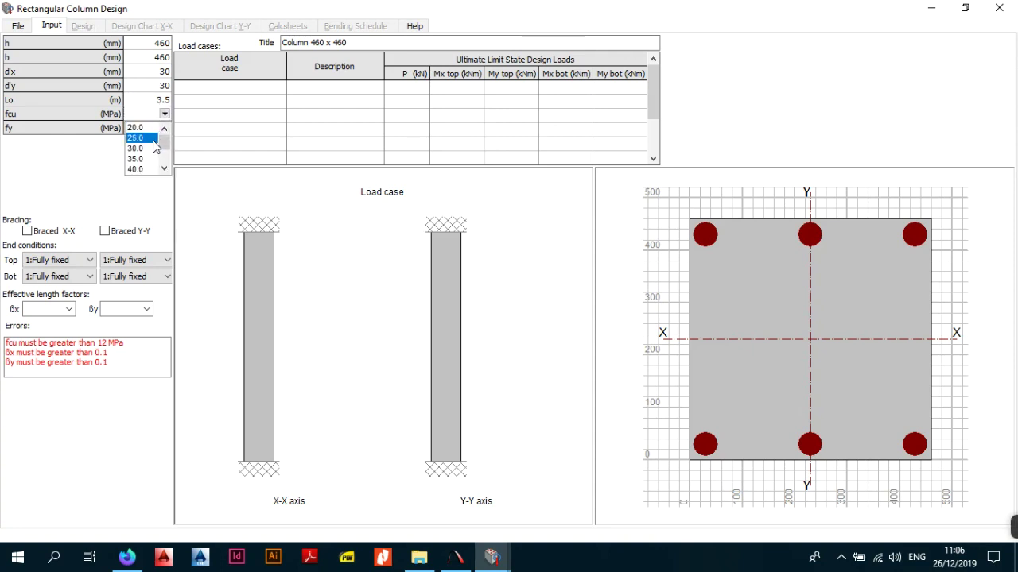
{"action": "left_click", "coordinate": [155, 140]}
{"action": "left_click", "coordinate": [164, 114]}
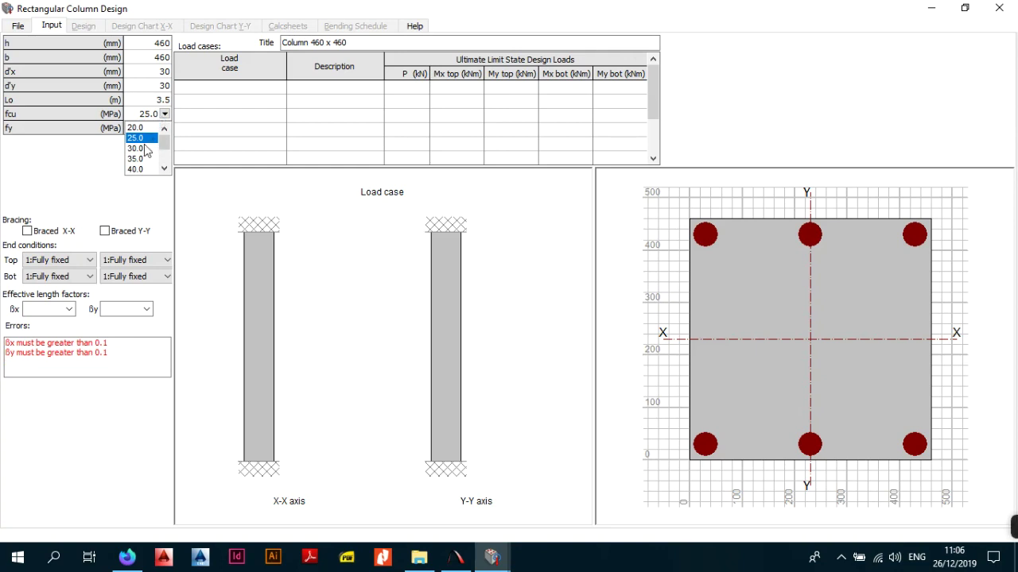
{"action": "left_click", "coordinate": [146, 149]}
Step: Change the steel yield strength fy from 450 to 460 MPa
{"action": "left_click", "coordinate": [158, 129]}
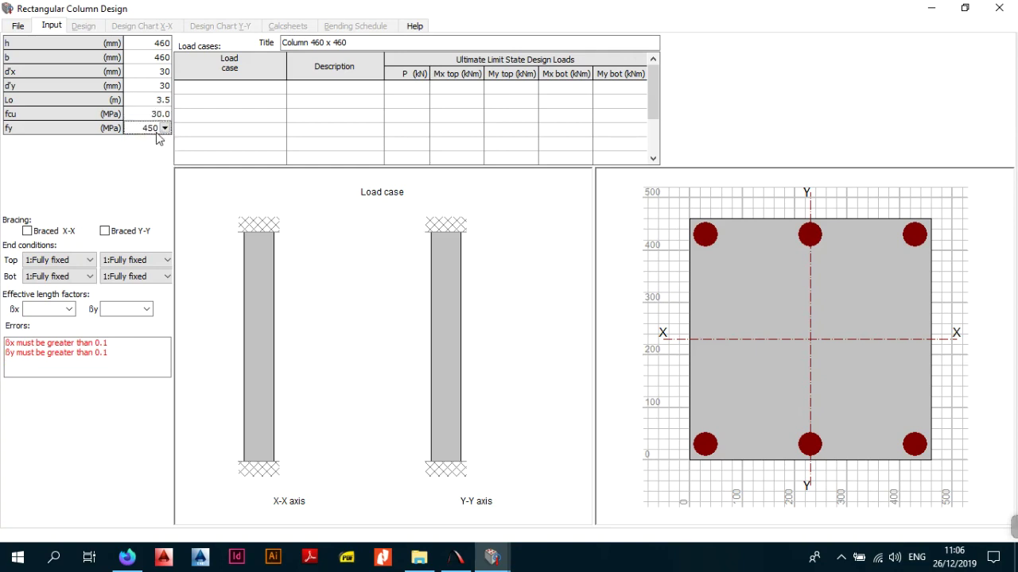
{"action": "left_click", "coordinate": [161, 130]}
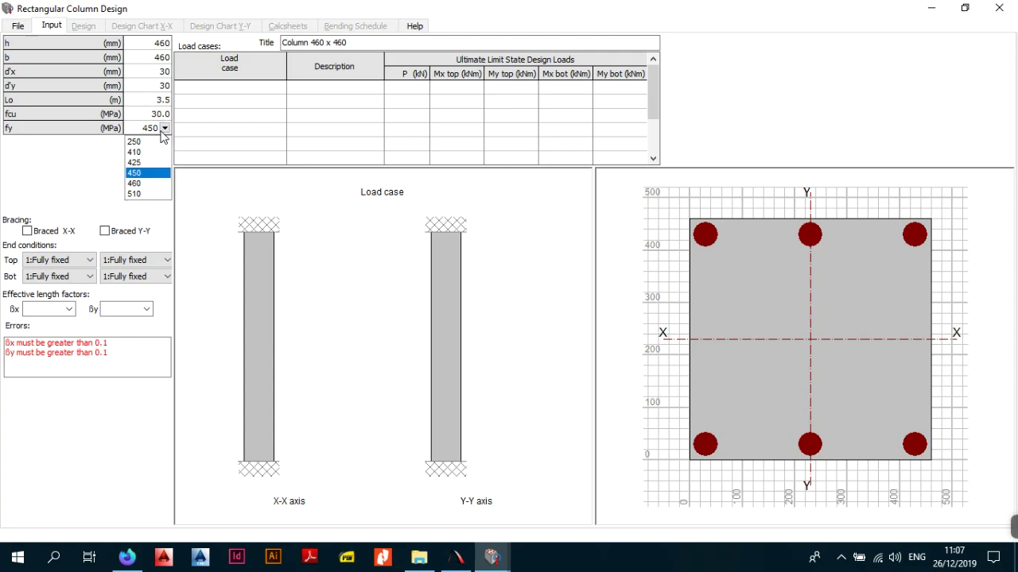
{"action": "left_click", "coordinate": [155, 187]}
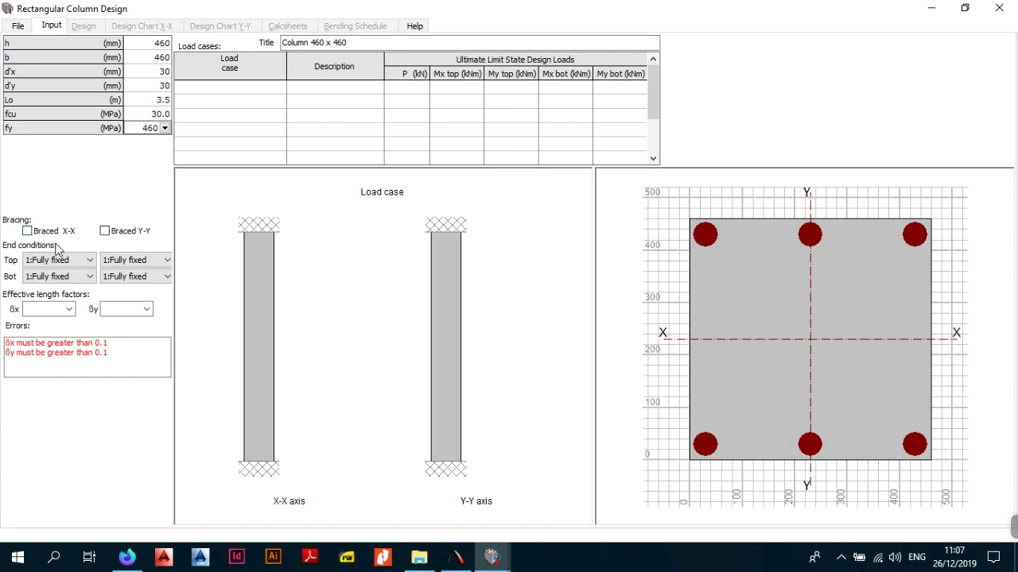
Step: Tick Braced for both the X-X and Y-Y axes
{"action": "left_click", "coordinate": [27, 231]}
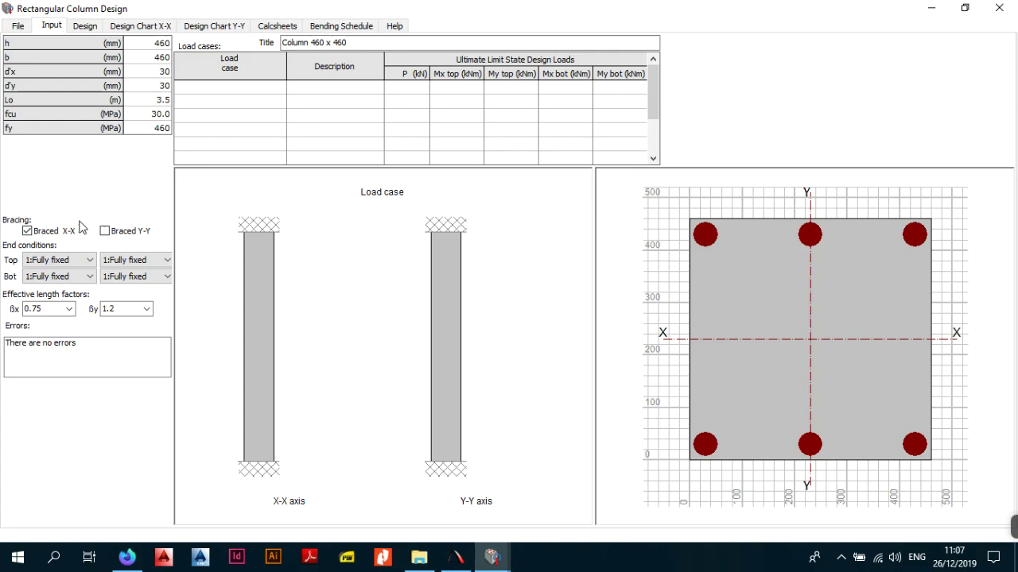
{"action": "left_click", "coordinate": [107, 234]}
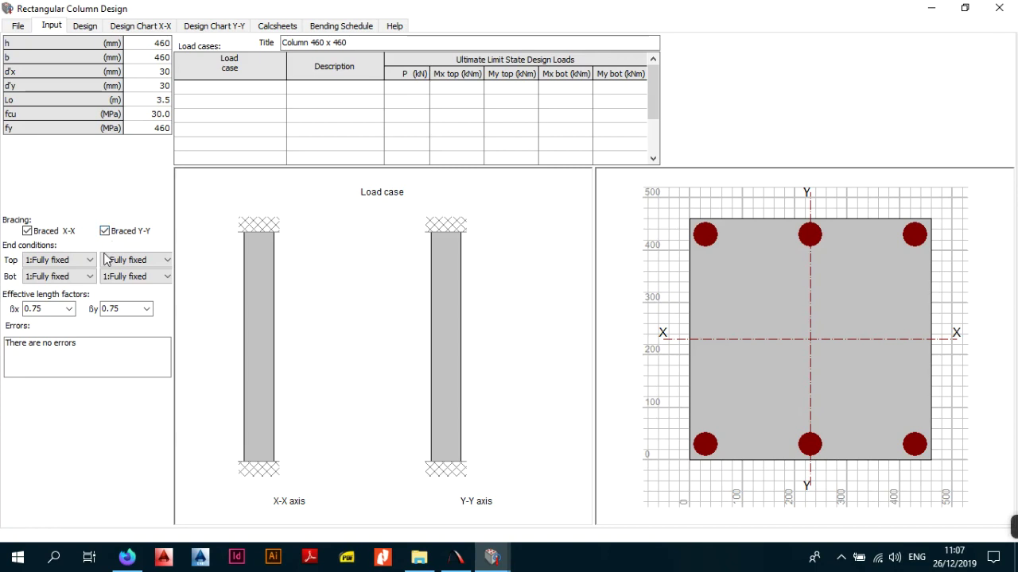
{"action": "left_click", "coordinate": [90, 261]}
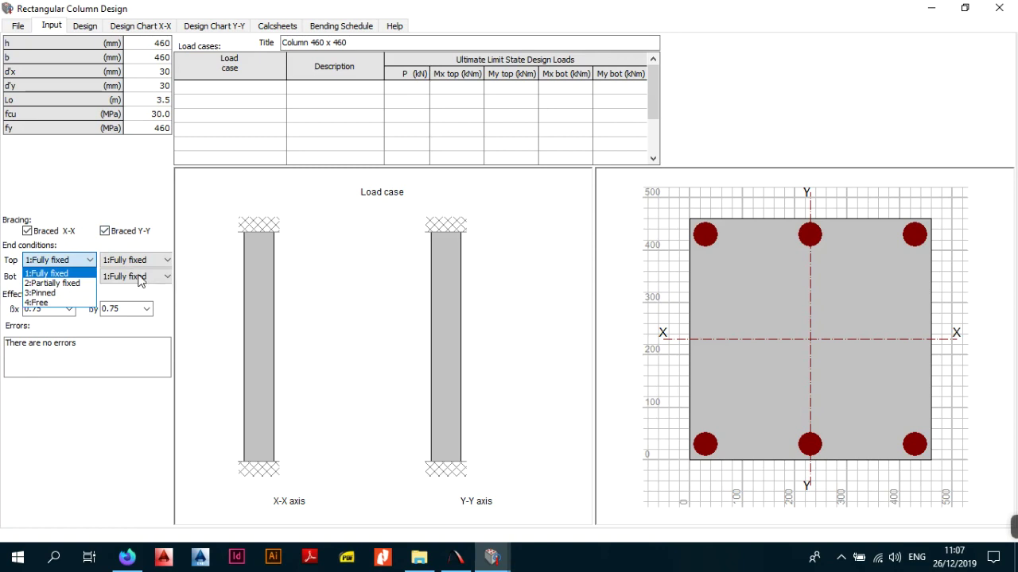
Step: Set all four end conditions (X-X and Y-Y, top and bottom) to 3:Pinned
{"action": "left_click", "coordinate": [85, 278]}
{"action": "left_click", "coordinate": [87, 260]}
{"action": "left_click", "coordinate": [62, 293]}
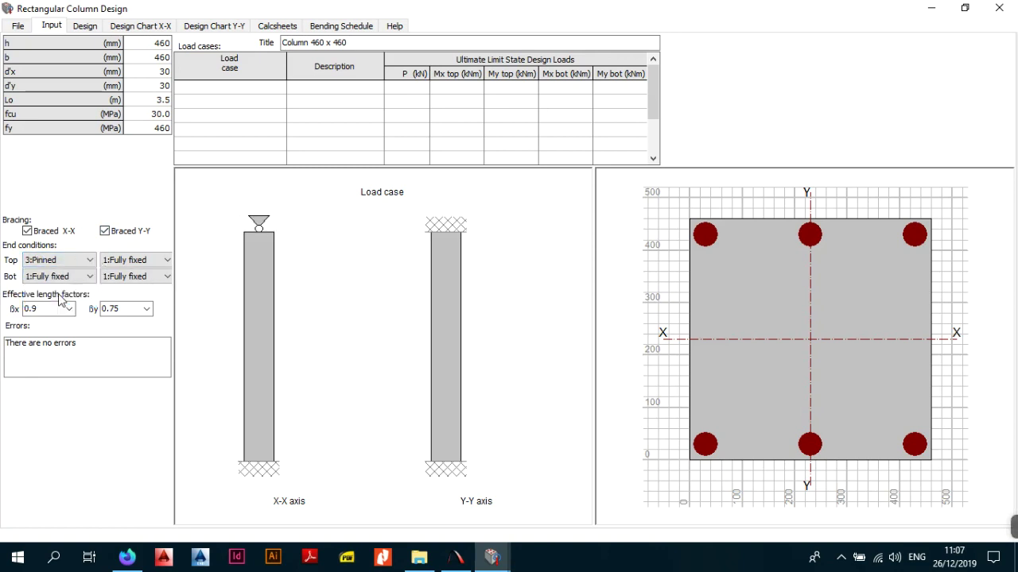
{"action": "left_click", "coordinate": [69, 278]}
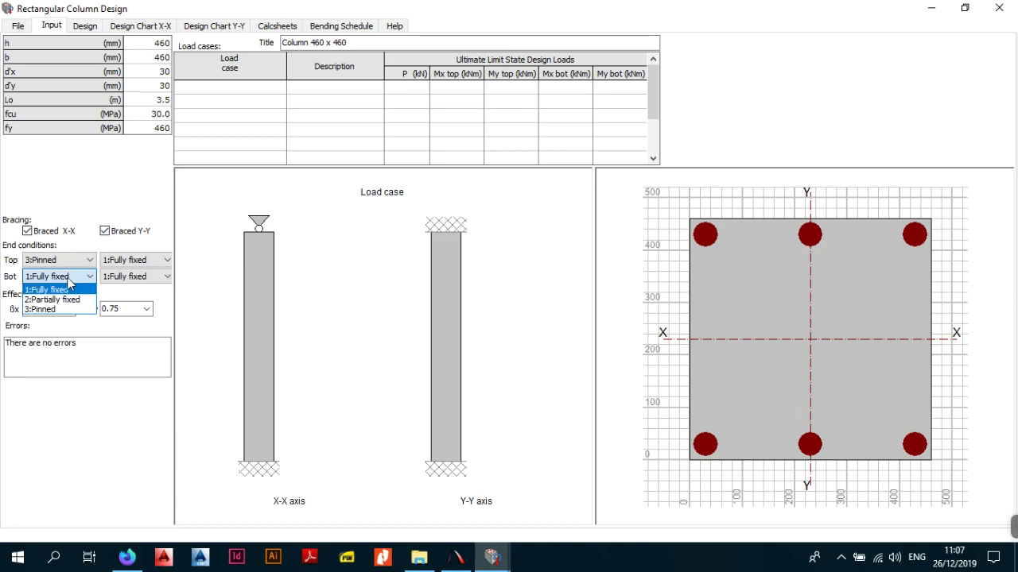
{"action": "left_click", "coordinate": [69, 283]}
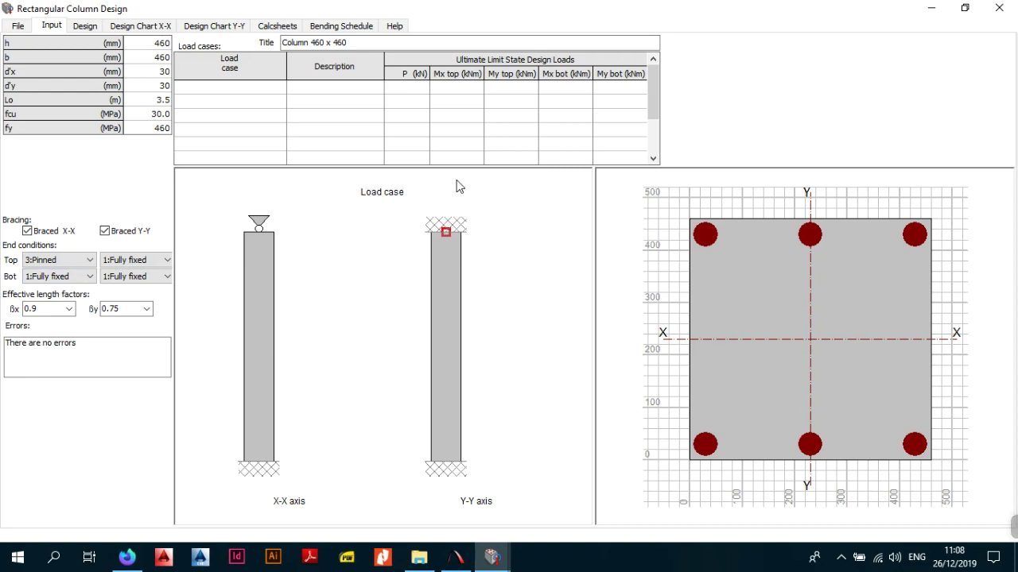
{"action": "left_click", "coordinate": [159, 262]}
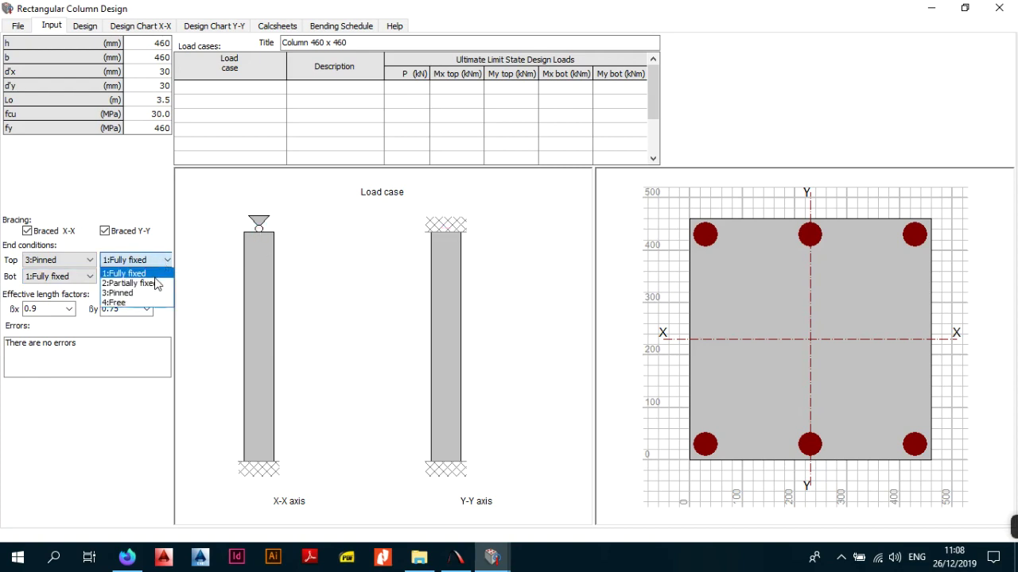
{"action": "left_click", "coordinate": [149, 294]}
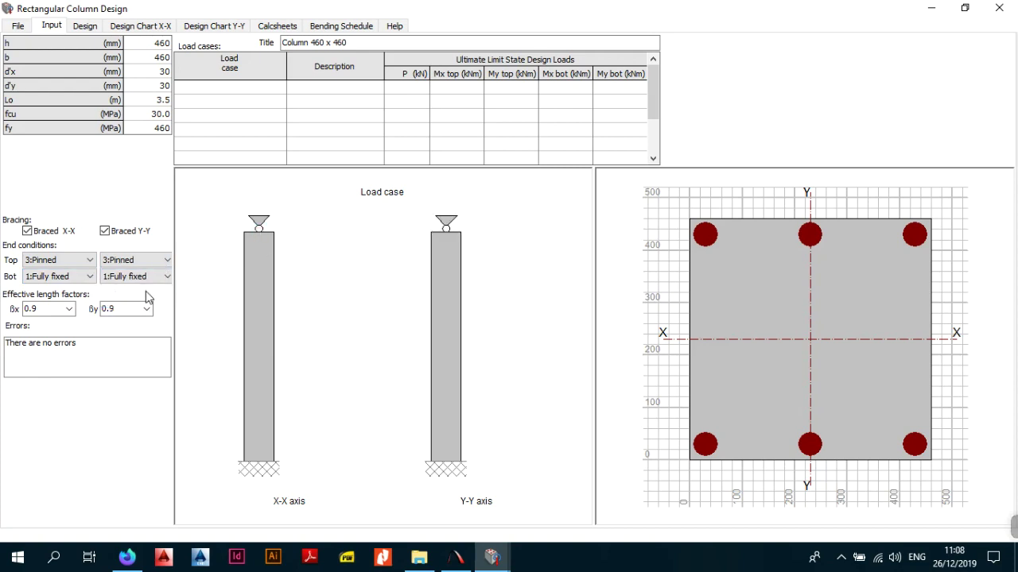
{"action": "left_click", "coordinate": [79, 275]}
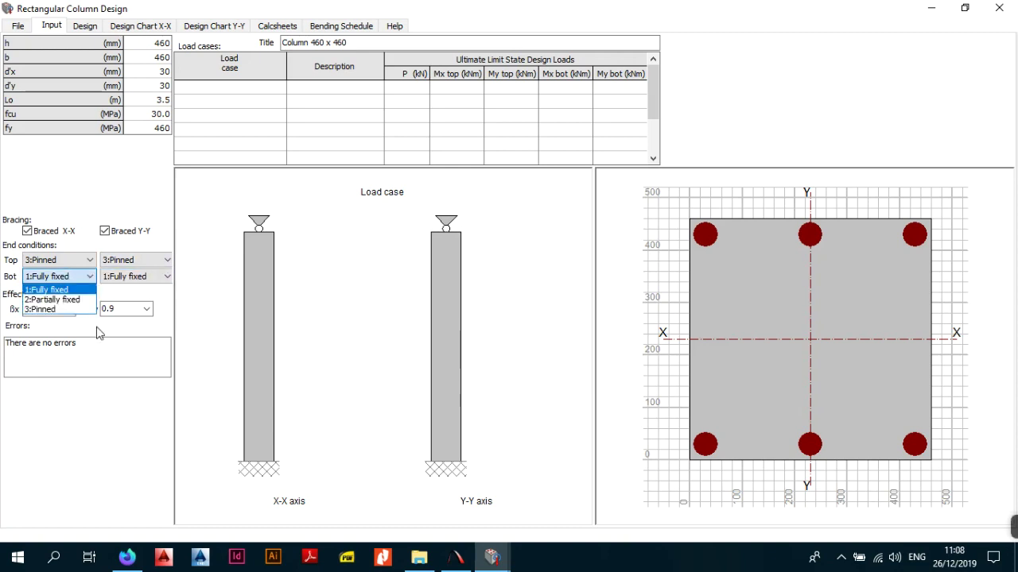
{"action": "left_click", "coordinate": [64, 310]}
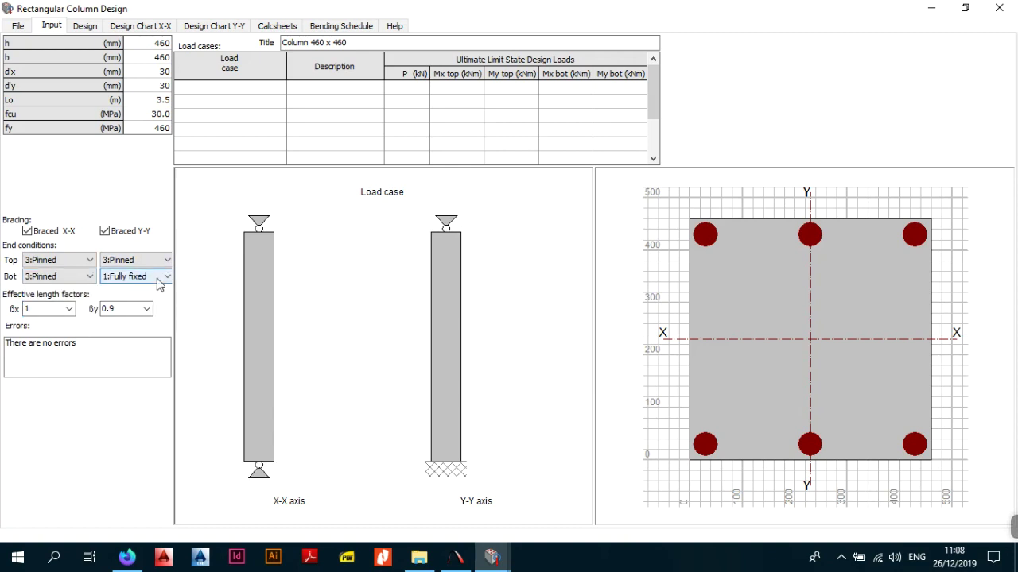
{"action": "left_click", "coordinate": [163, 276]}
{"action": "left_click", "coordinate": [141, 309]}
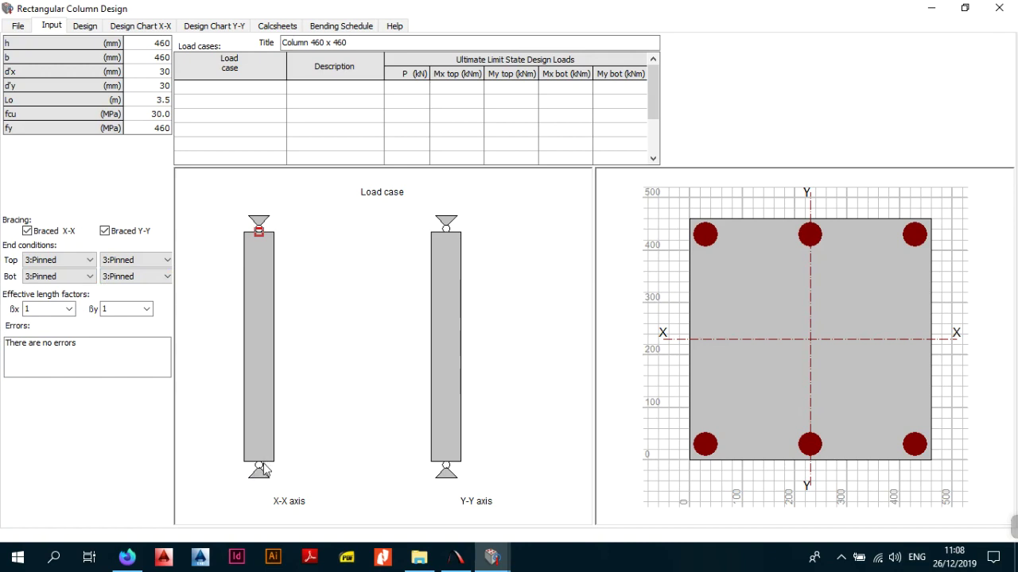
Step: Select 0.75 for both effective length factors βx and βy
{"action": "left_click", "coordinate": [70, 308]}
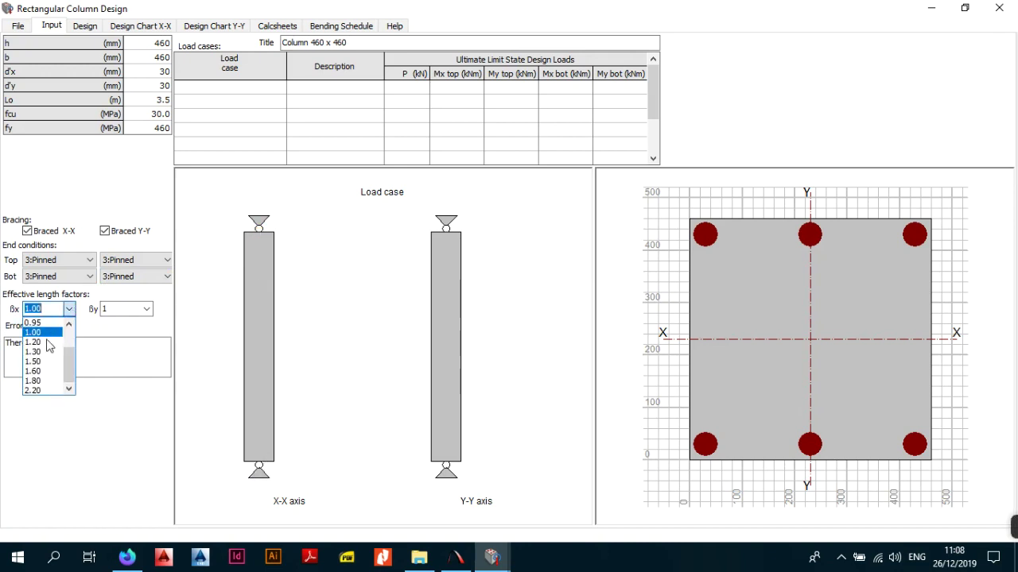
{"action": "left_click", "coordinate": [70, 325]}
{"action": "left_click", "coordinate": [69, 326]}
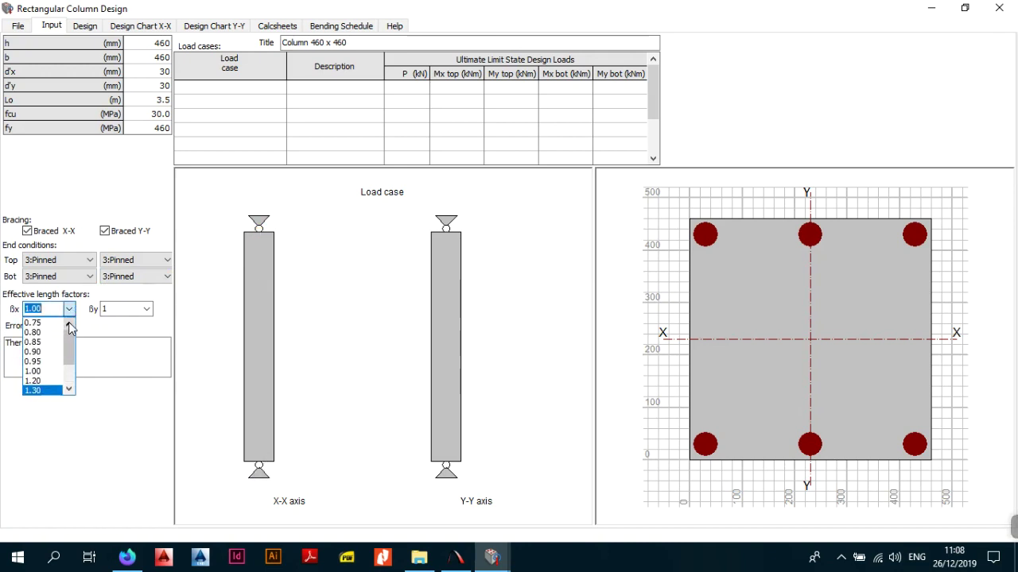
{"action": "left_click", "coordinate": [49, 324]}
{"action": "left_click", "coordinate": [127, 313]}
{"action": "left_click", "coordinate": [146, 309]}
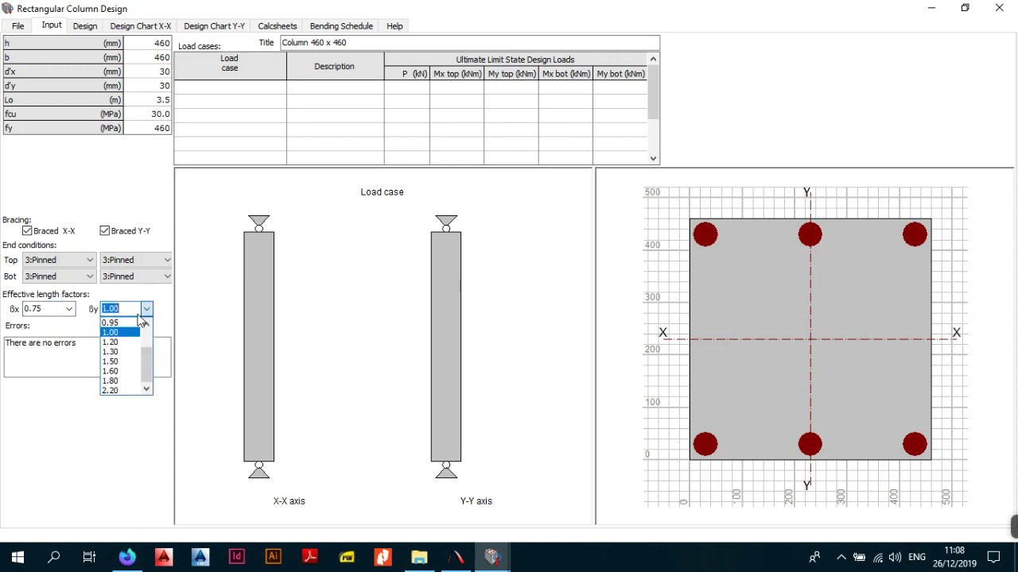
{"action": "left_click", "coordinate": [148, 326]}
{"action": "left_click", "coordinate": [148, 326]}
{"action": "left_click", "coordinate": [148, 326]}
{"action": "left_click", "coordinate": [128, 322]}
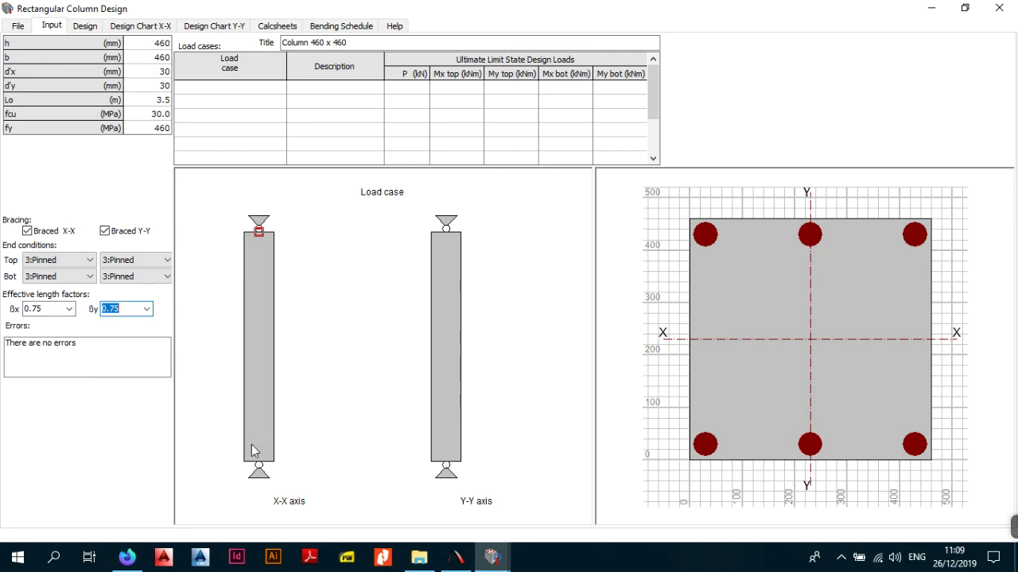
Step: Change βy and βx from 0.75 to 1.00
{"action": "left_click", "coordinate": [148, 310]}
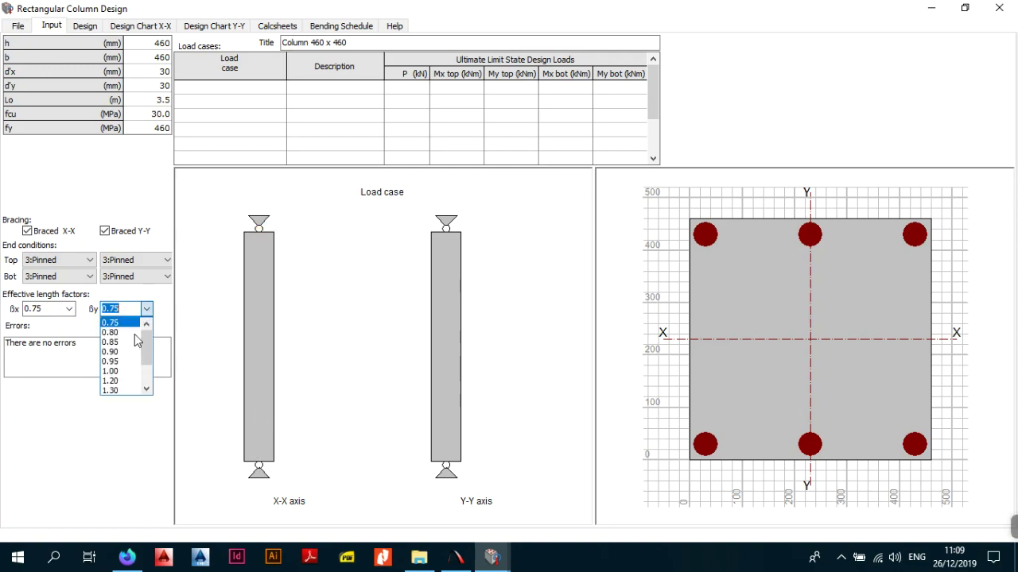
{"action": "left_click", "coordinate": [128, 370]}
{"action": "left_click", "coordinate": [70, 309]}
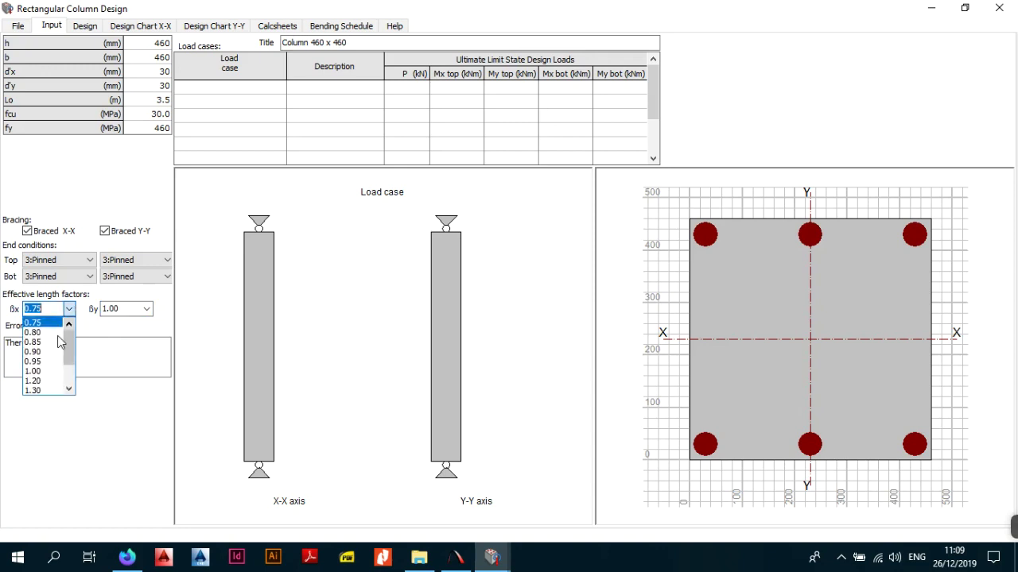
{"action": "left_click", "coordinate": [64, 367]}
{"action": "left_click", "coordinate": [89, 355]}
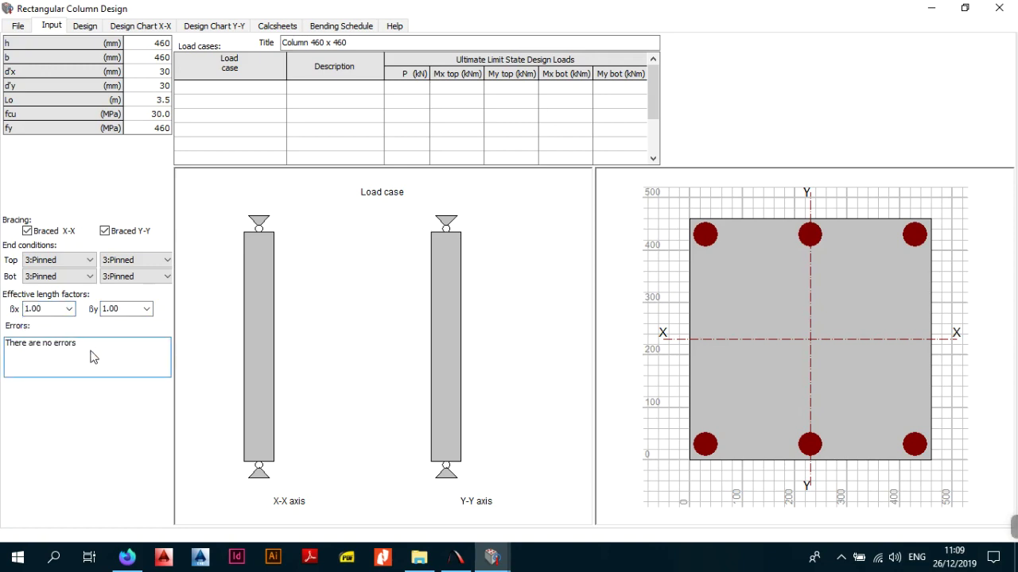